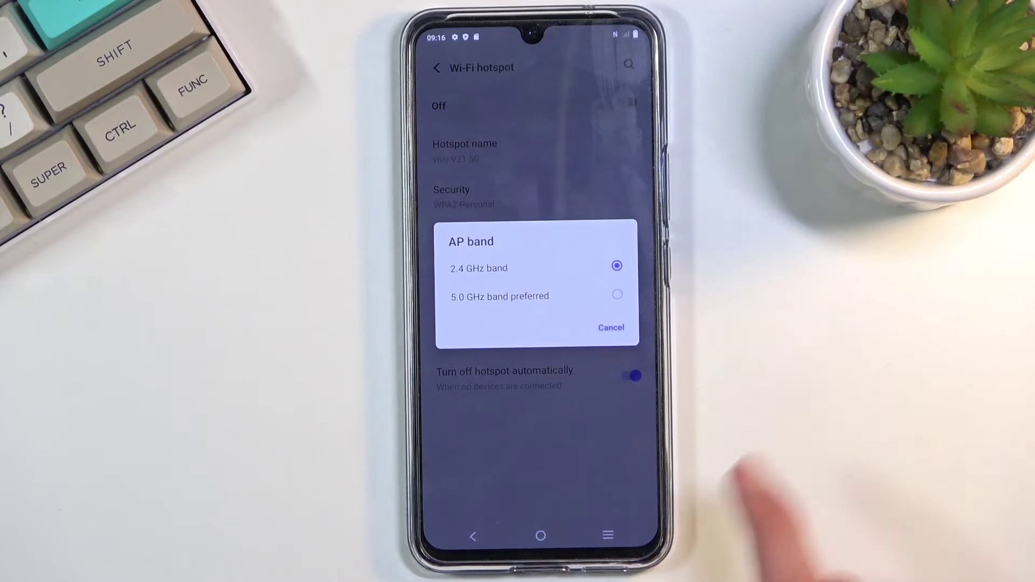
left_click(647, 405)
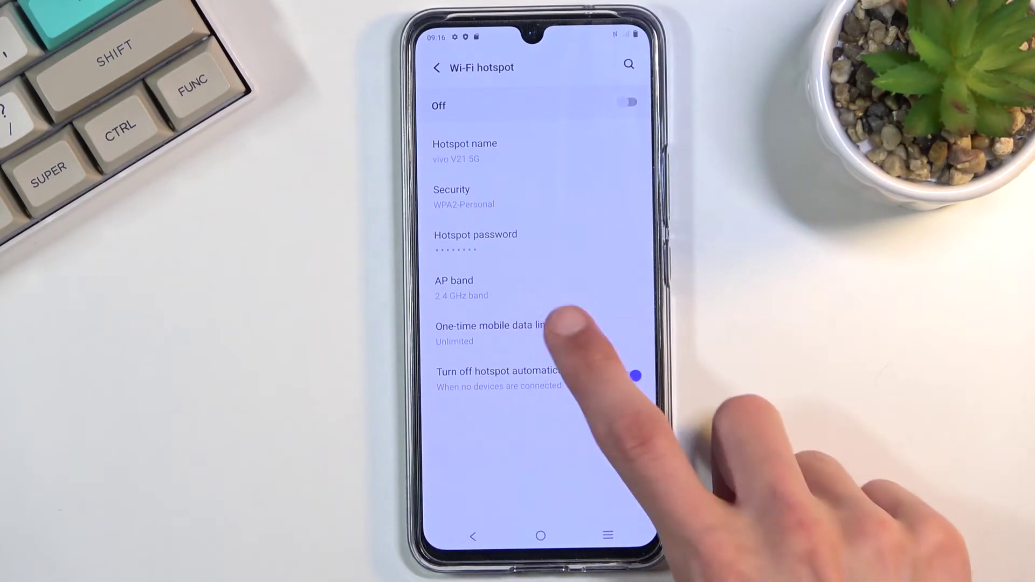
left_click(566, 331)
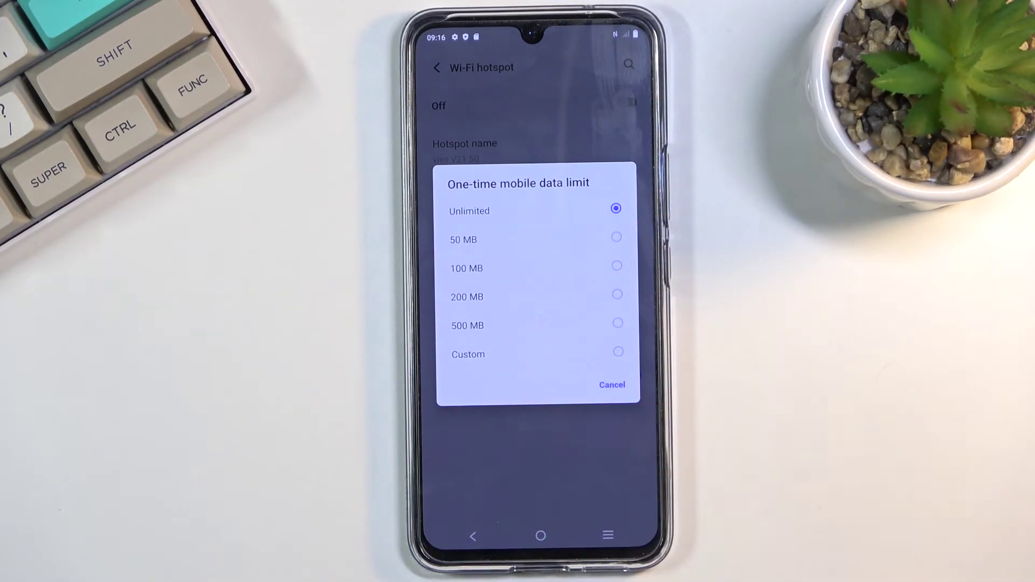
left_click(613, 478)
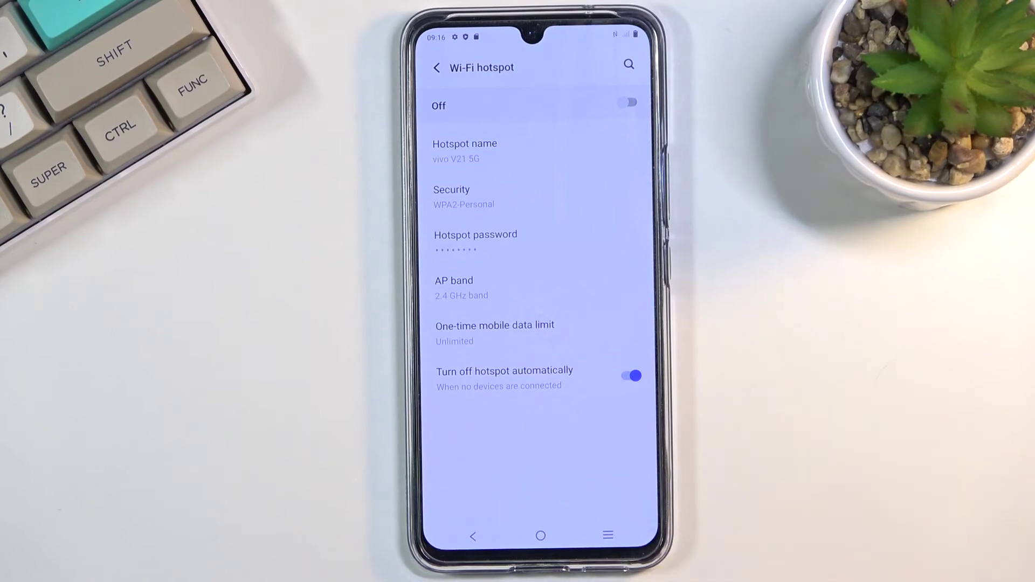
Turn on the hotspot with a 50 MB one-time data limit, then open quick settings from home.
left_click(629, 102)
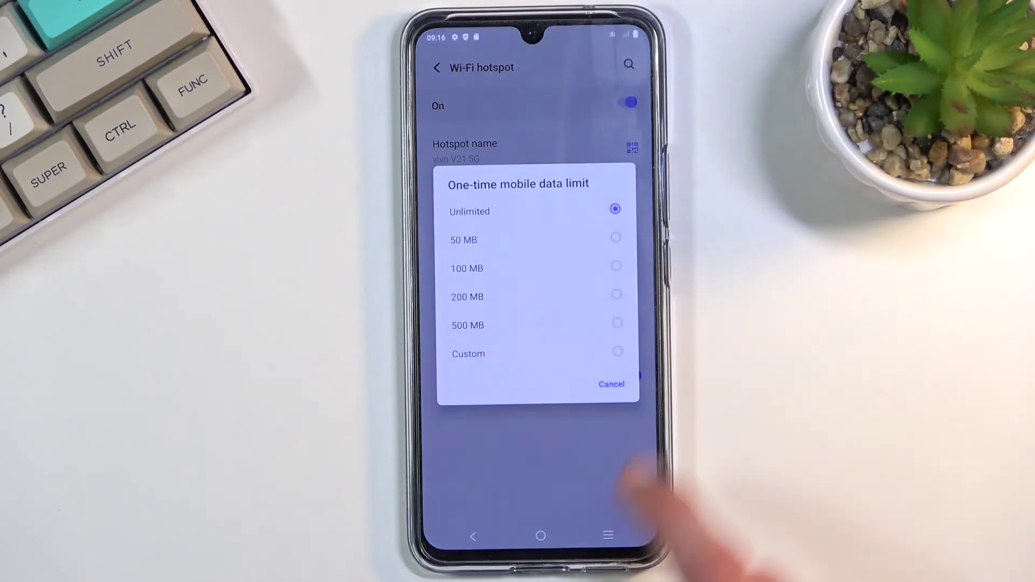
left_click(616, 239)
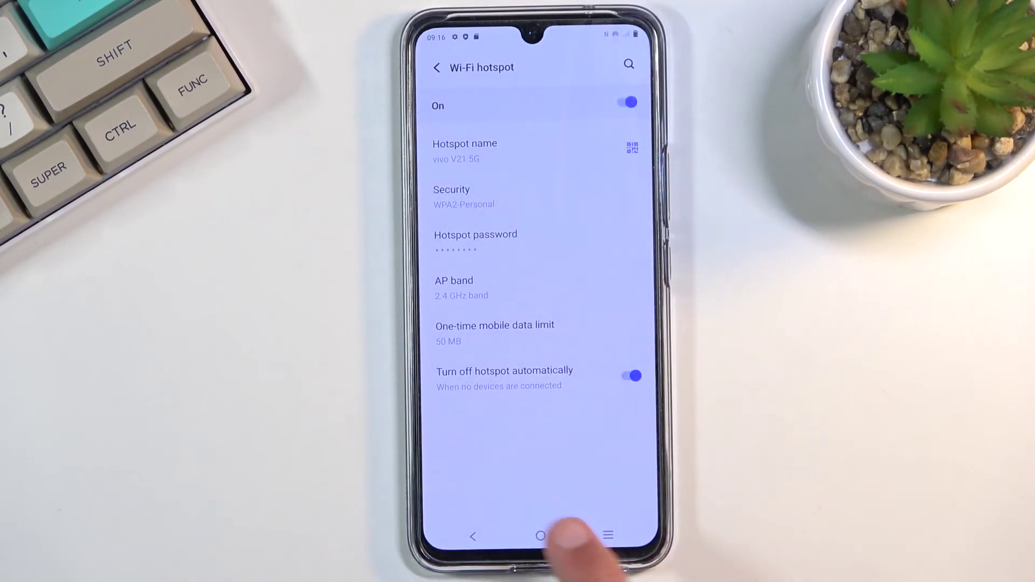
left_click(540, 536)
left_click_drag(612, 49, 648, 388)
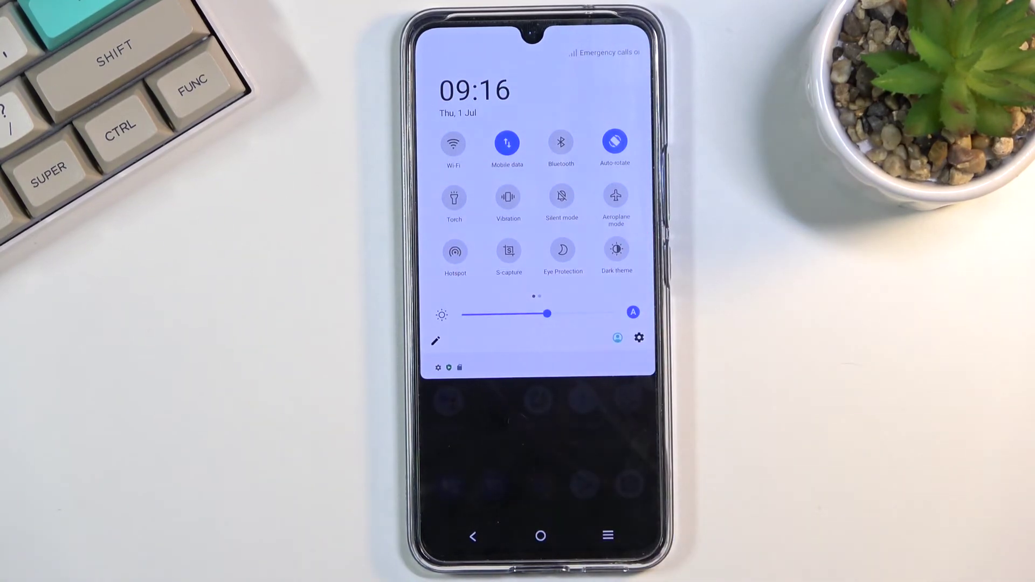
left_click(615, 429)
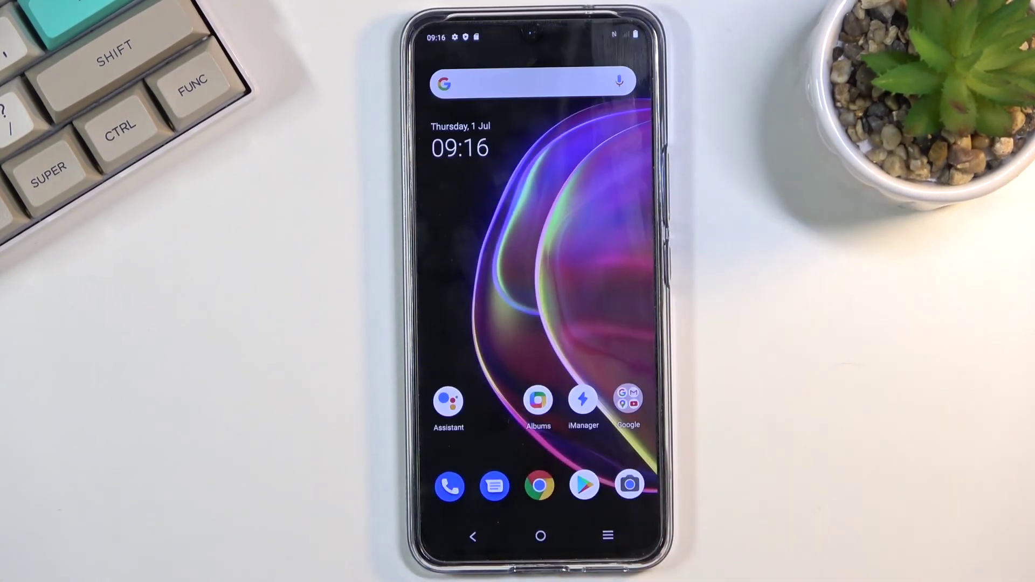